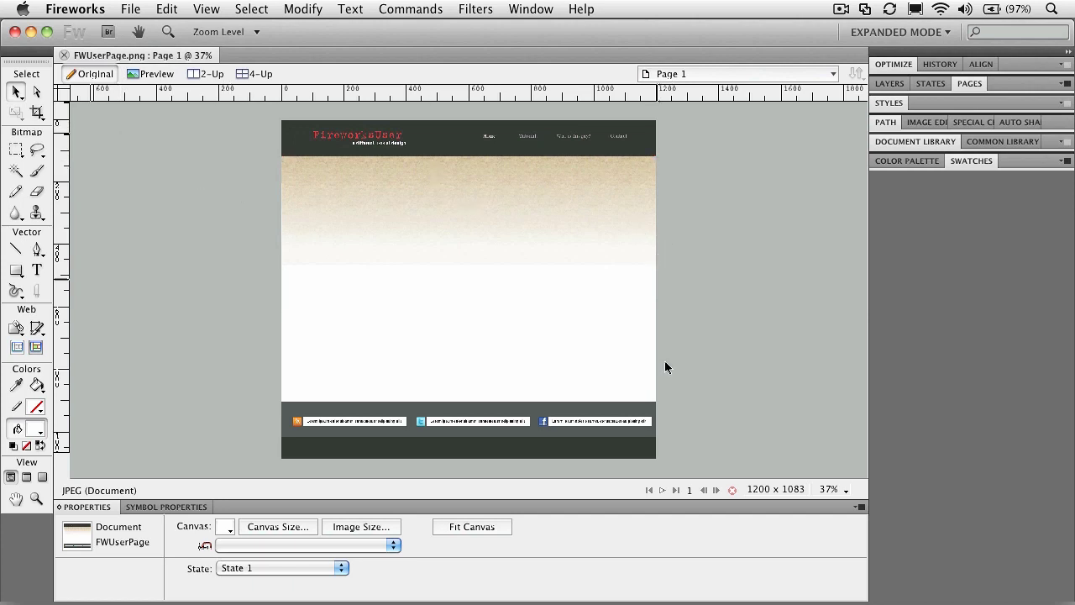
# Separate the Pages panel from its group and dock it on its own directly below the collapsed Layers group
pyautogui.click(967, 85)
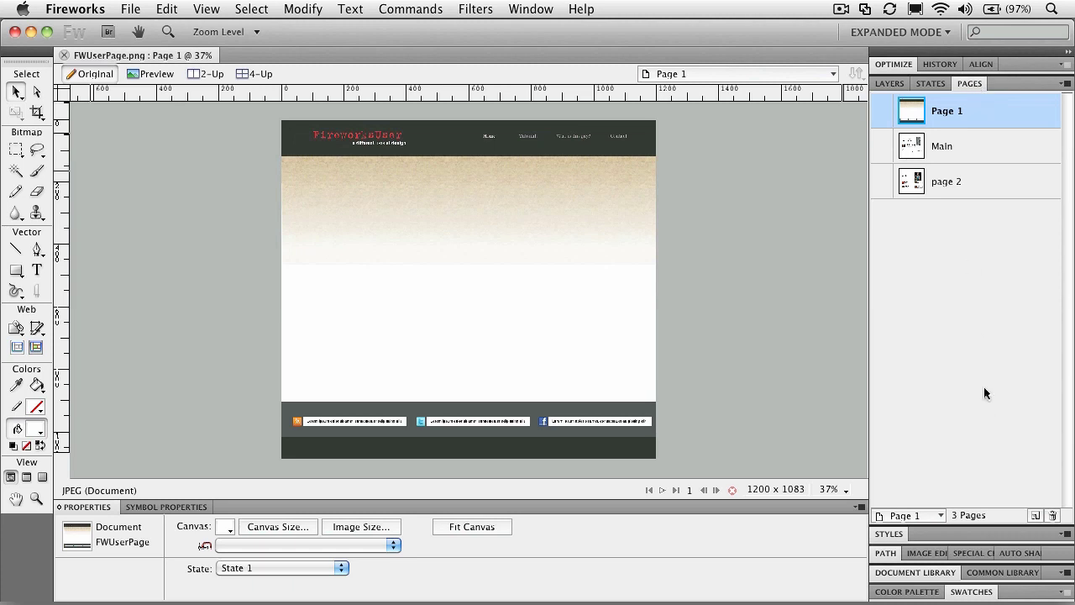
pyautogui.moveTo(971, 83); pyautogui.dragTo(733, 125)
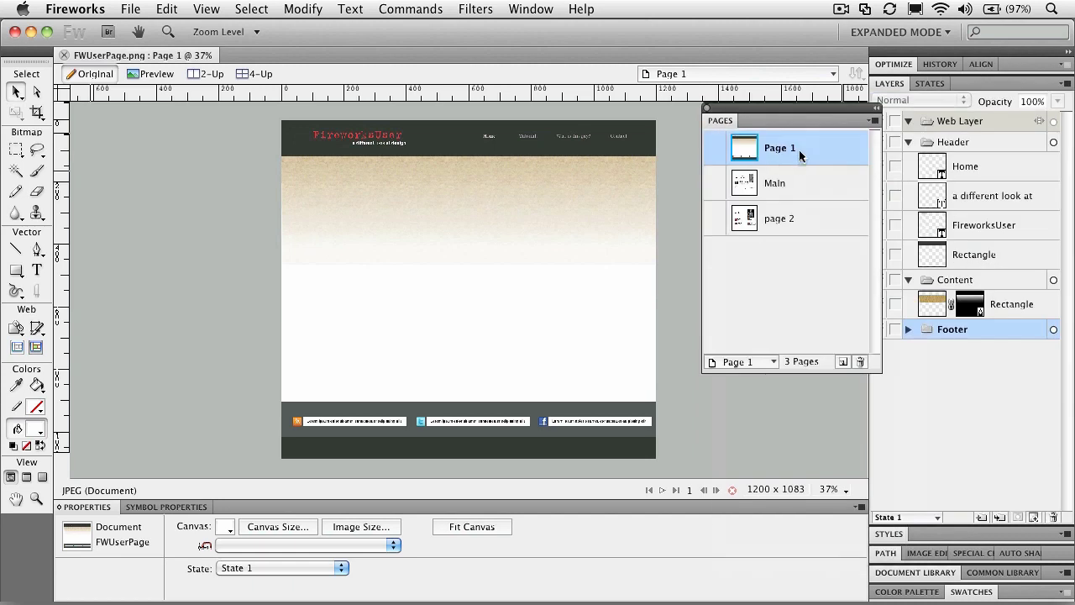
pyautogui.moveTo(807, 103); pyautogui.dragTo(779, 108)
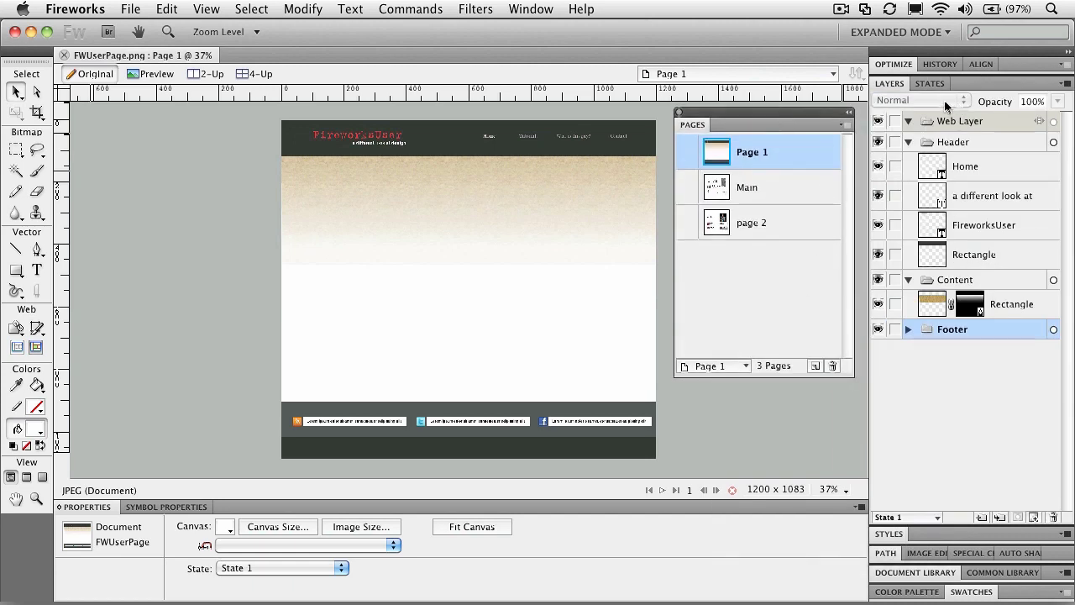
pyautogui.doubleClick(892, 83)
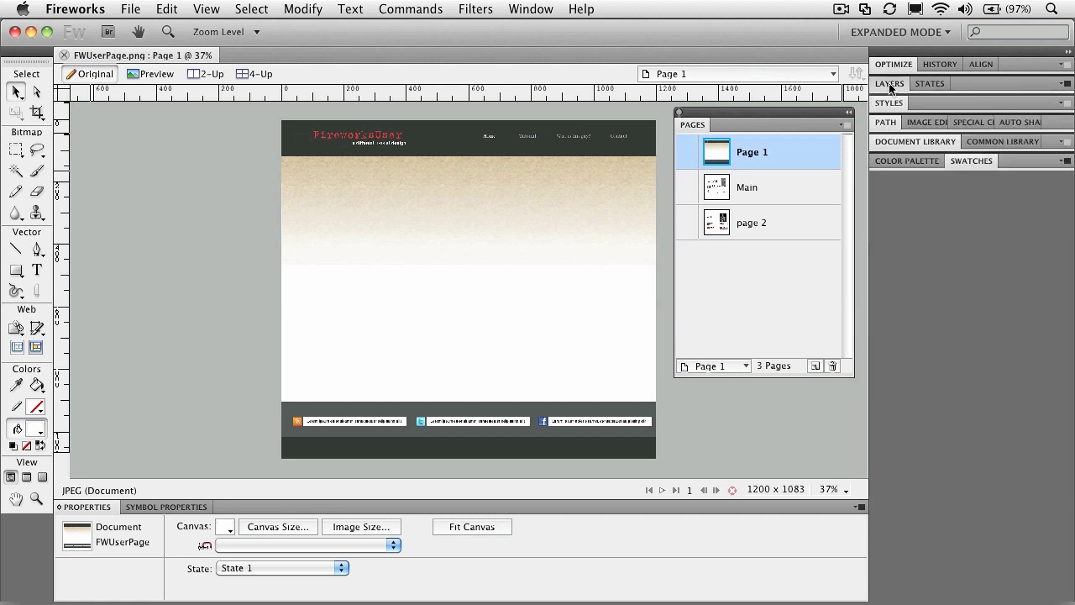
pyautogui.moveTo(727, 111); pyautogui.dragTo(919, 97)
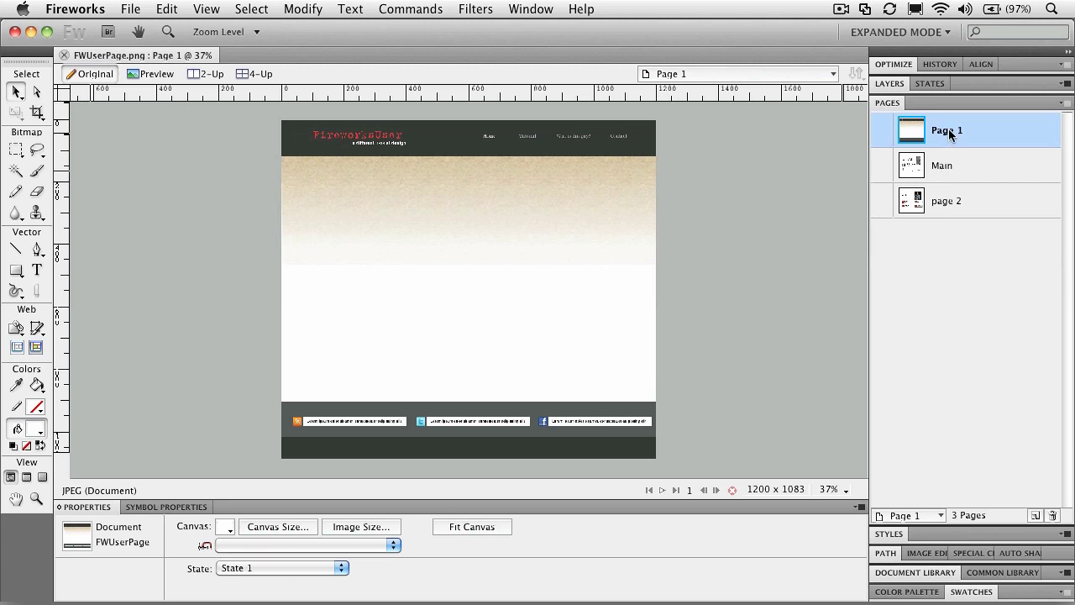
# View the content of the Main and page 2 pages, switching between the document's pages and returning to Page 1
pyautogui.click(947, 166)
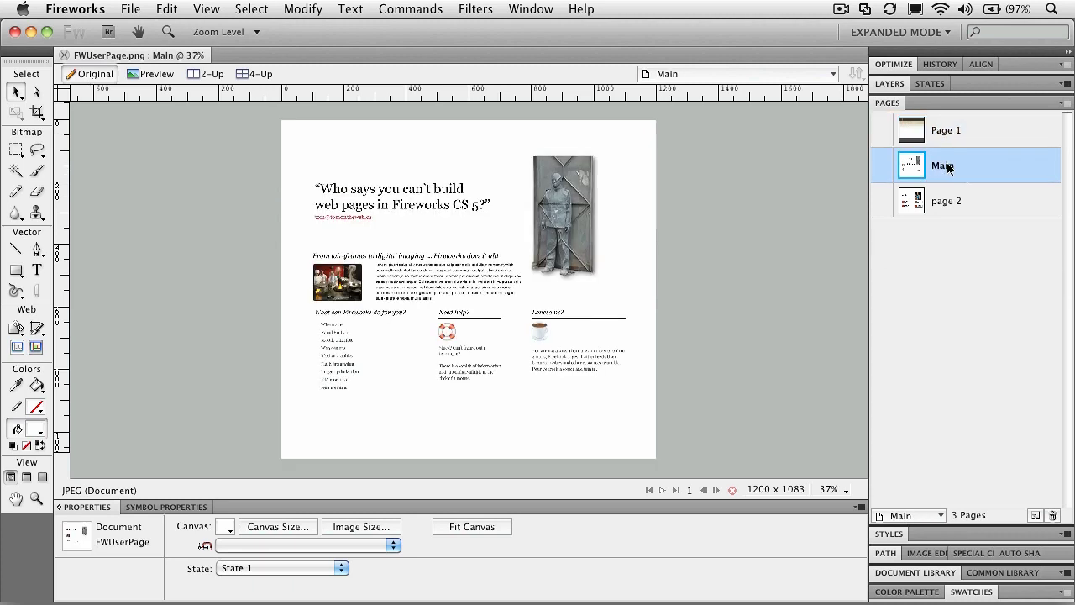
pyautogui.click(954, 203)
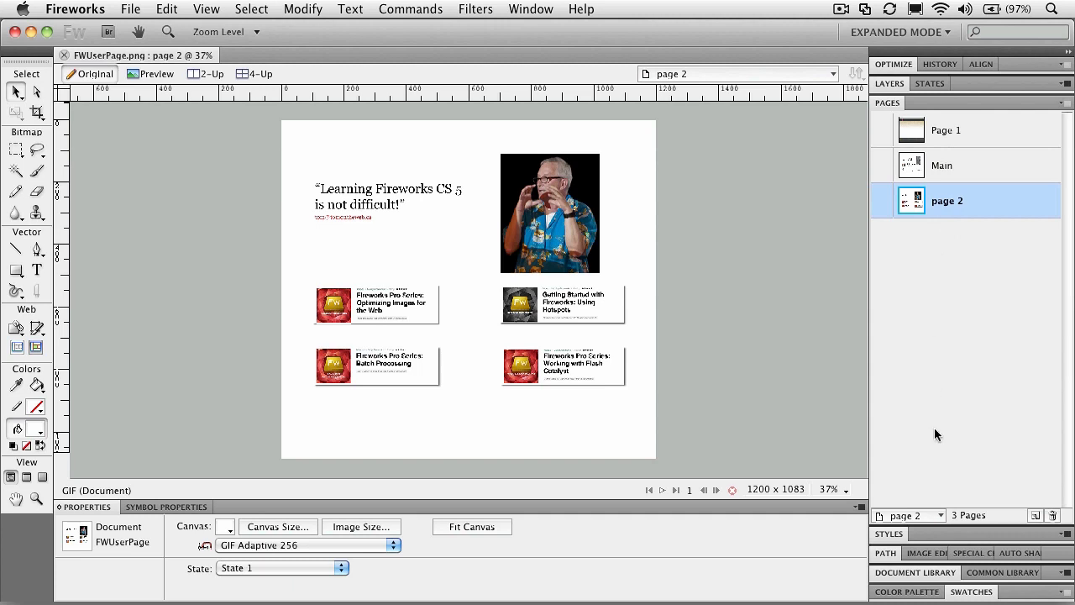
pyautogui.click(943, 516)
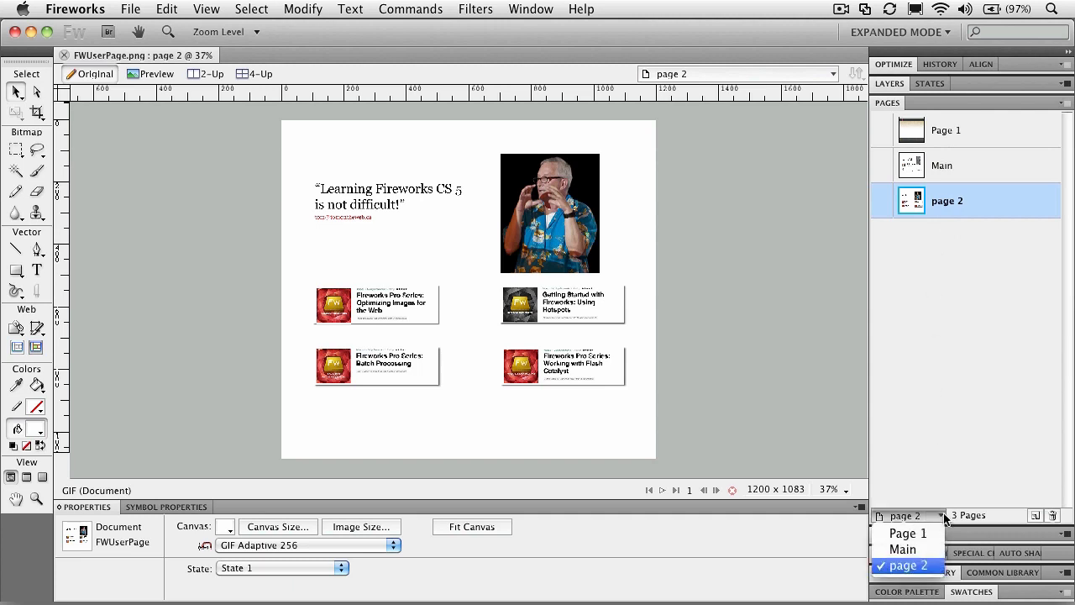
pyautogui.click(904, 534)
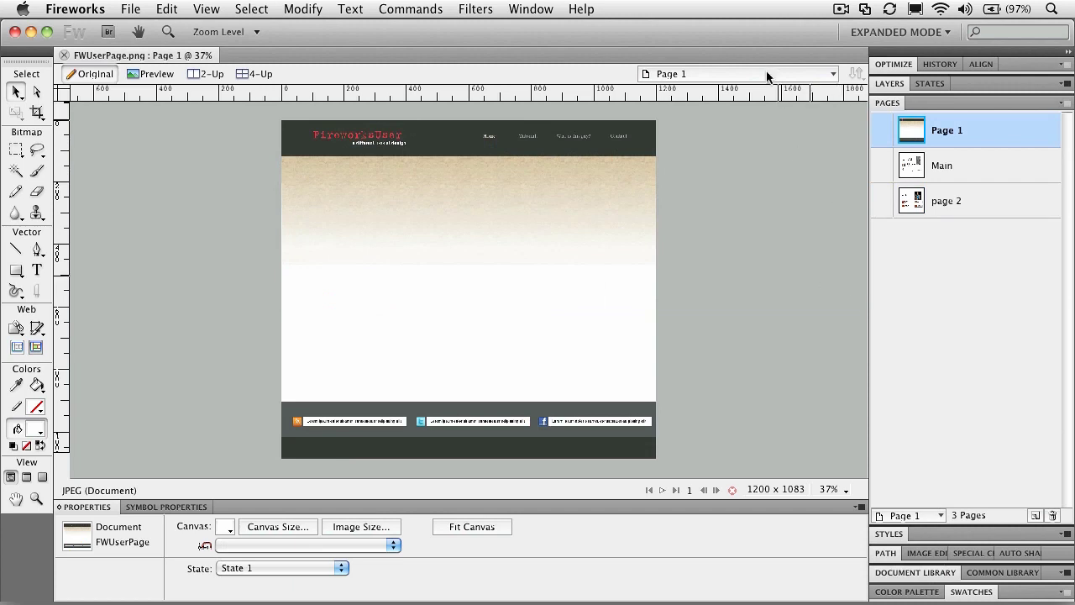
pyautogui.click(832, 77)
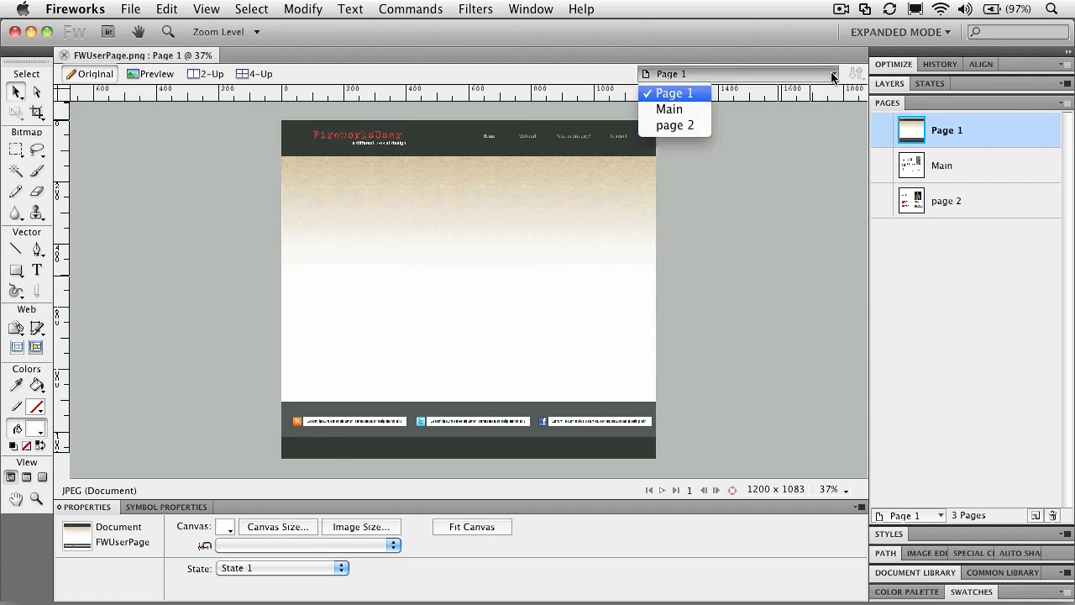
pyautogui.click(677, 116)
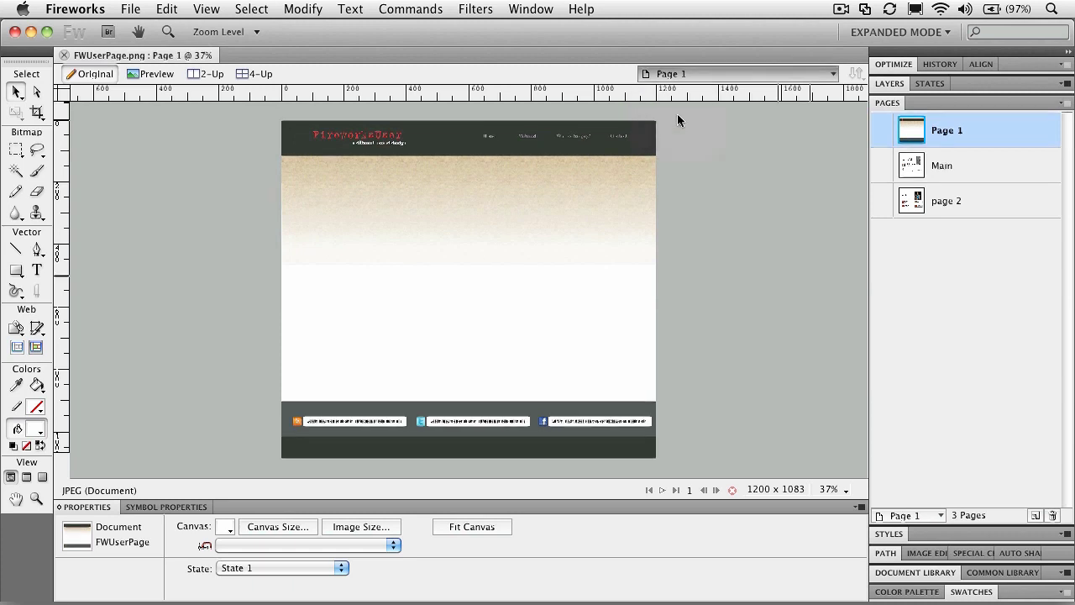
pyautogui.click(727, 73)
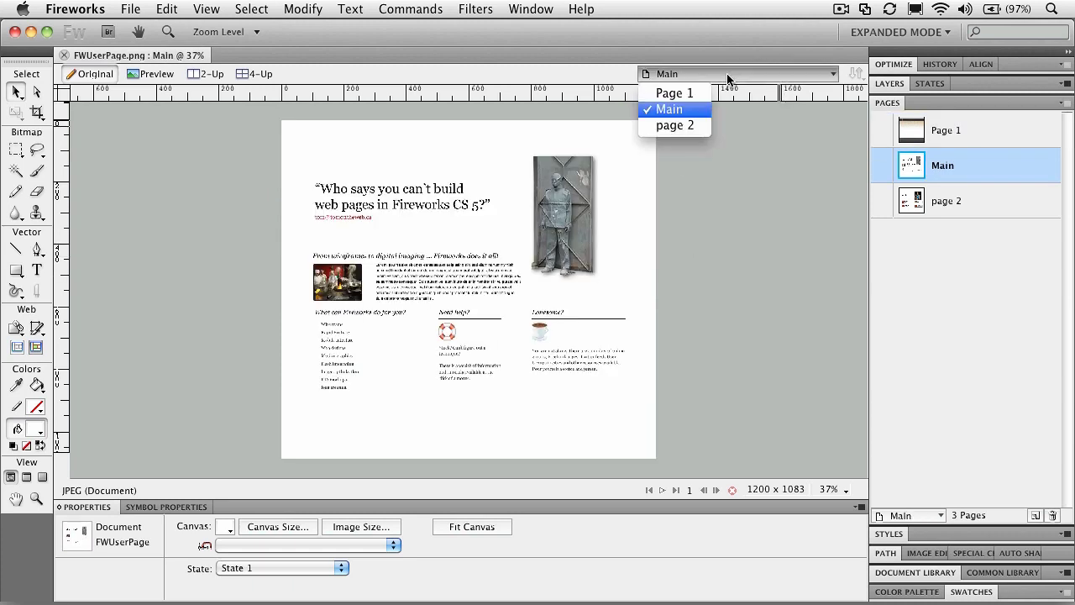
pyautogui.click(691, 94)
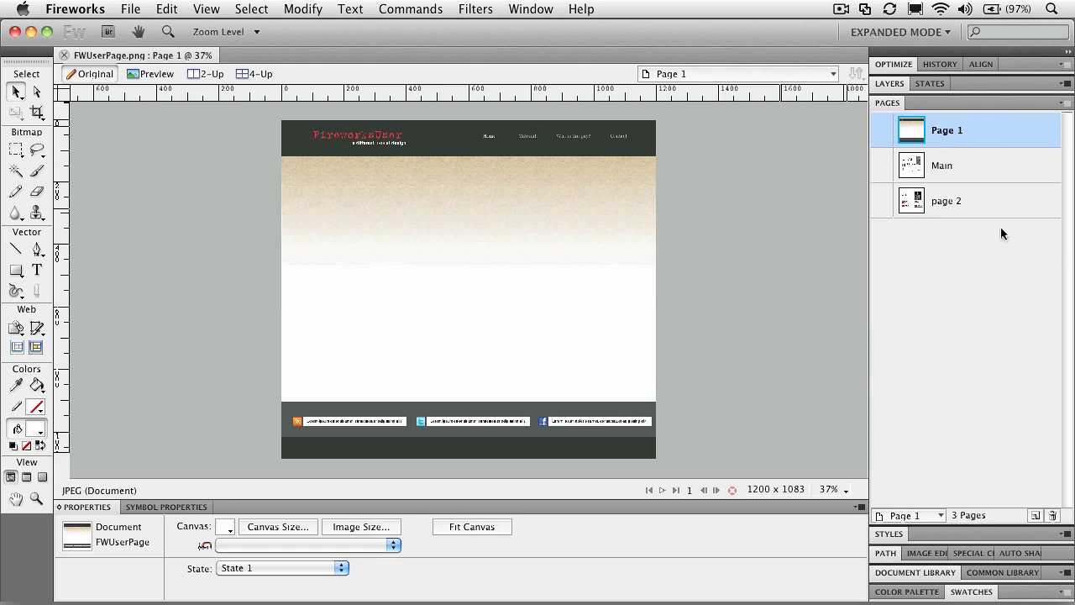
# Add a blank page after Page 1, move it to the end of the page list, and delete it
pyautogui.click(1036, 516)
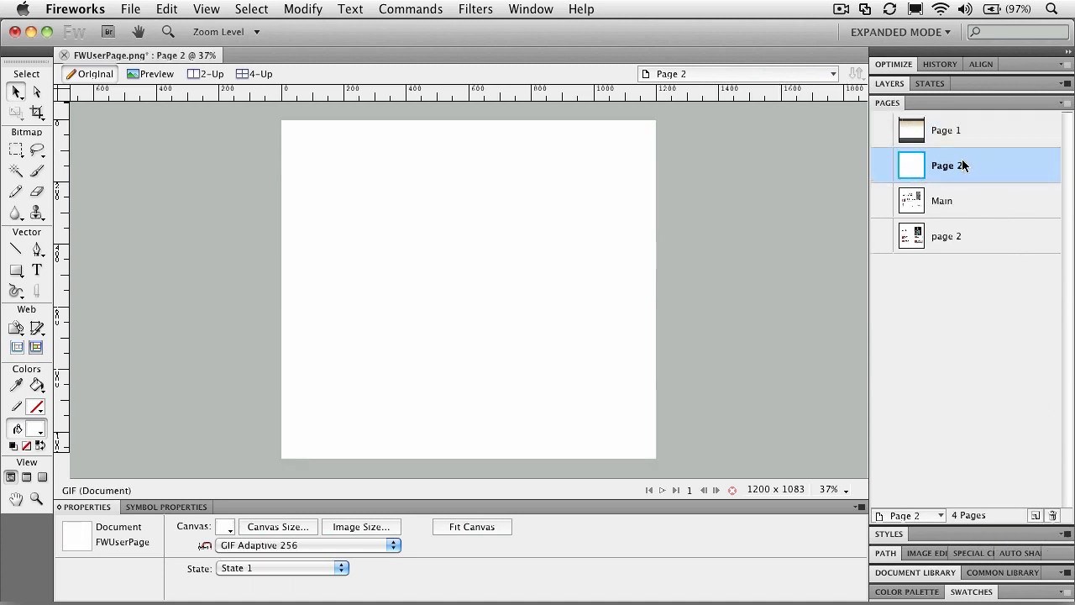
pyautogui.moveTo(964, 165); pyautogui.dragTo(953, 256)
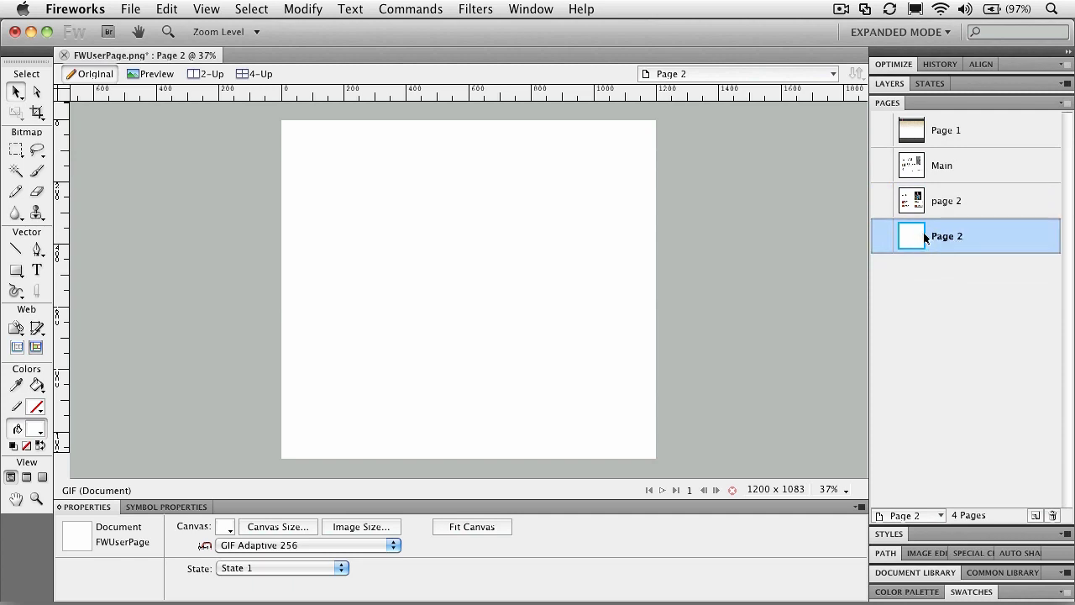
pyautogui.click(1054, 516)
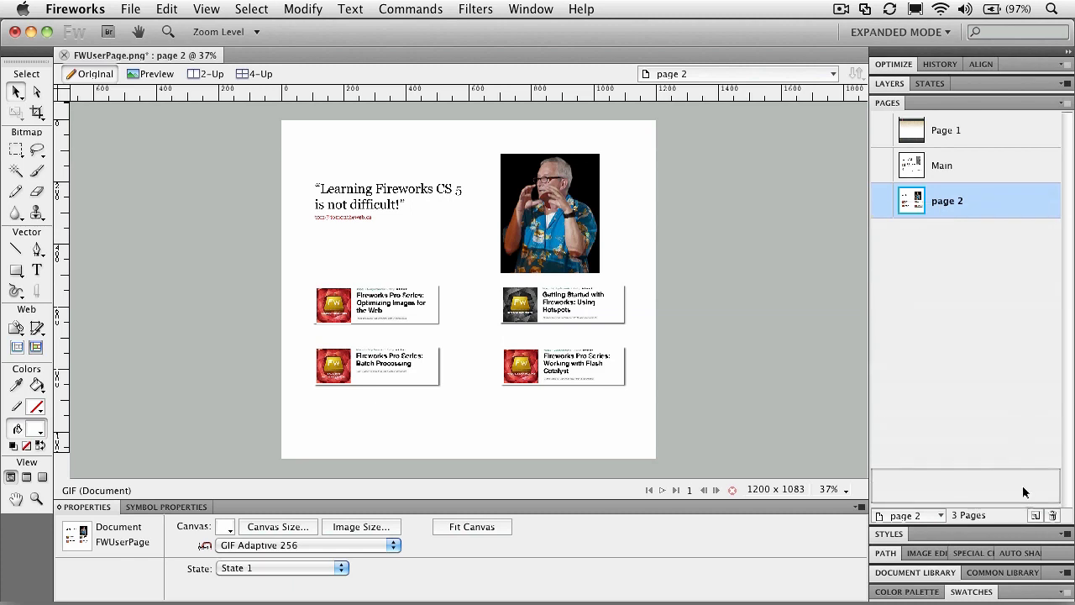
# Duplicate page 2 and delete the copy
pyautogui.moveTo(1033, 517); pyautogui.dragTo(1034, 515)
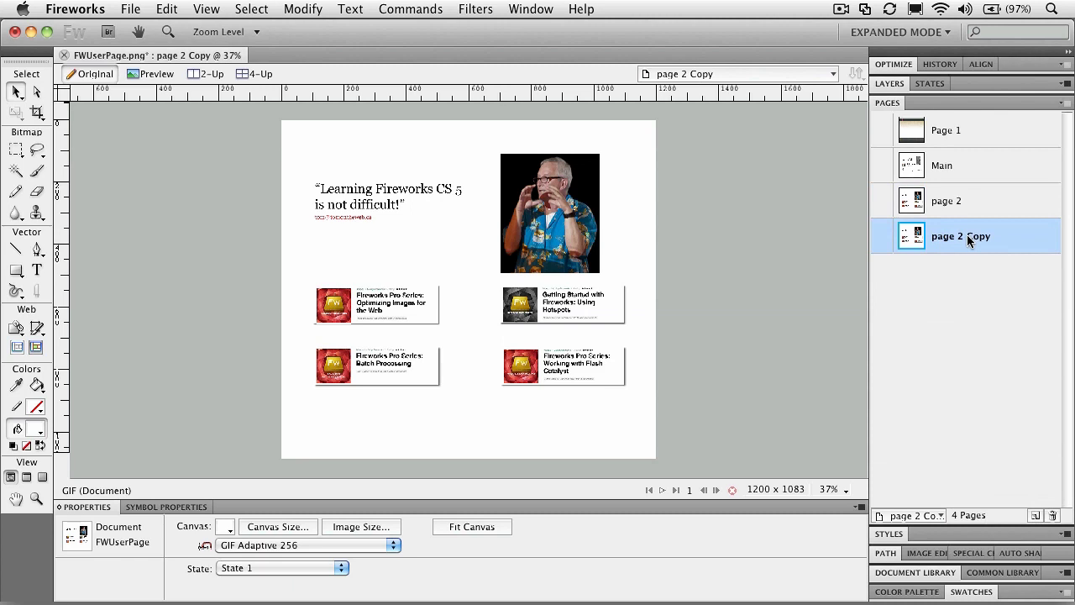
pyautogui.click(1052, 515)
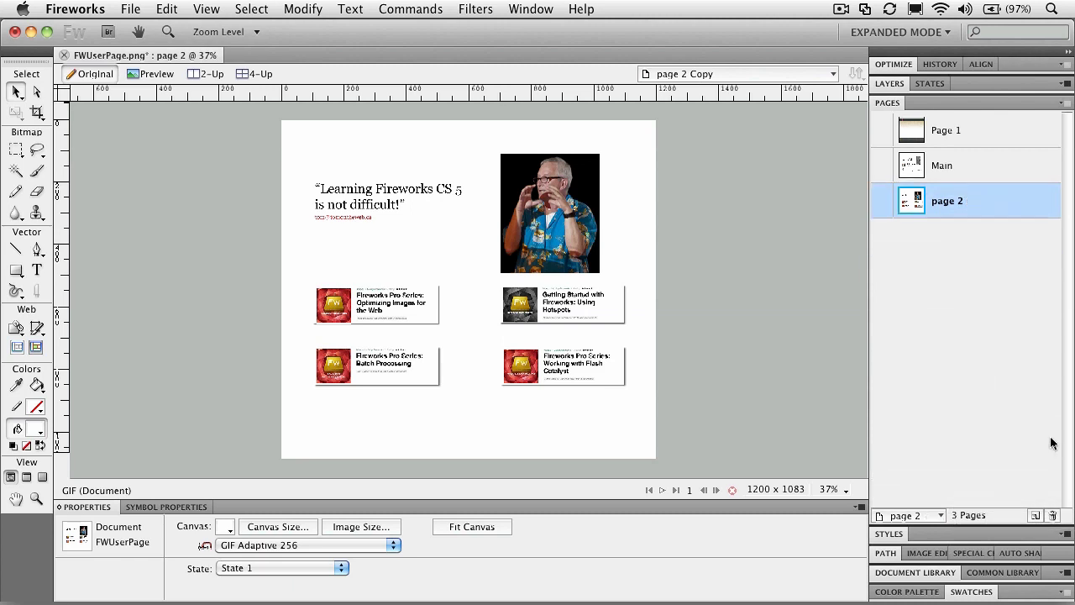
# Turn page numbering on for the page list and switch it off again
pyautogui.click(1064, 104)
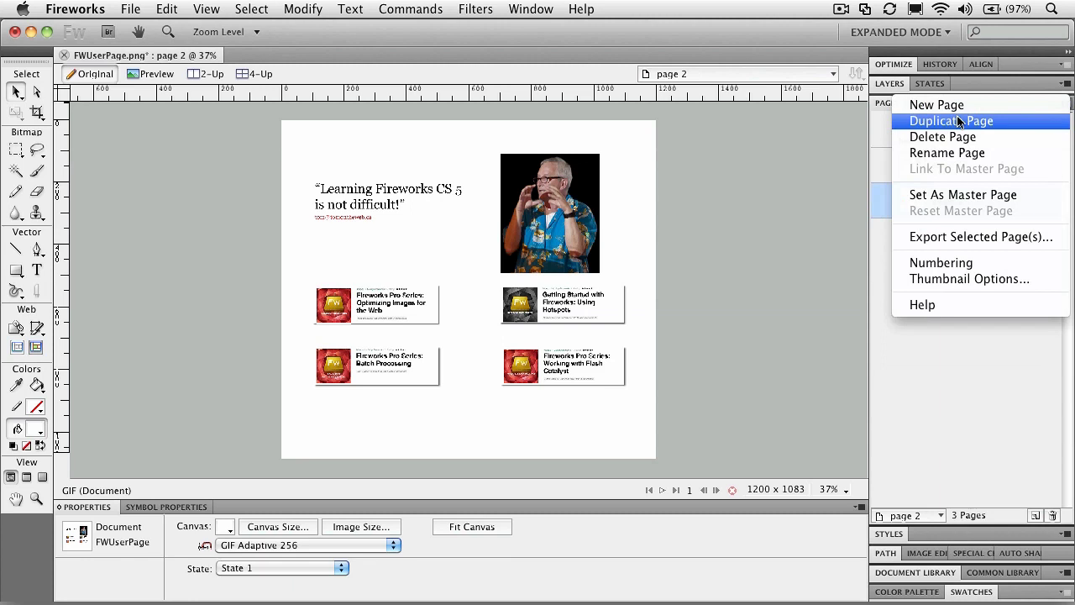
pyautogui.click(949, 263)
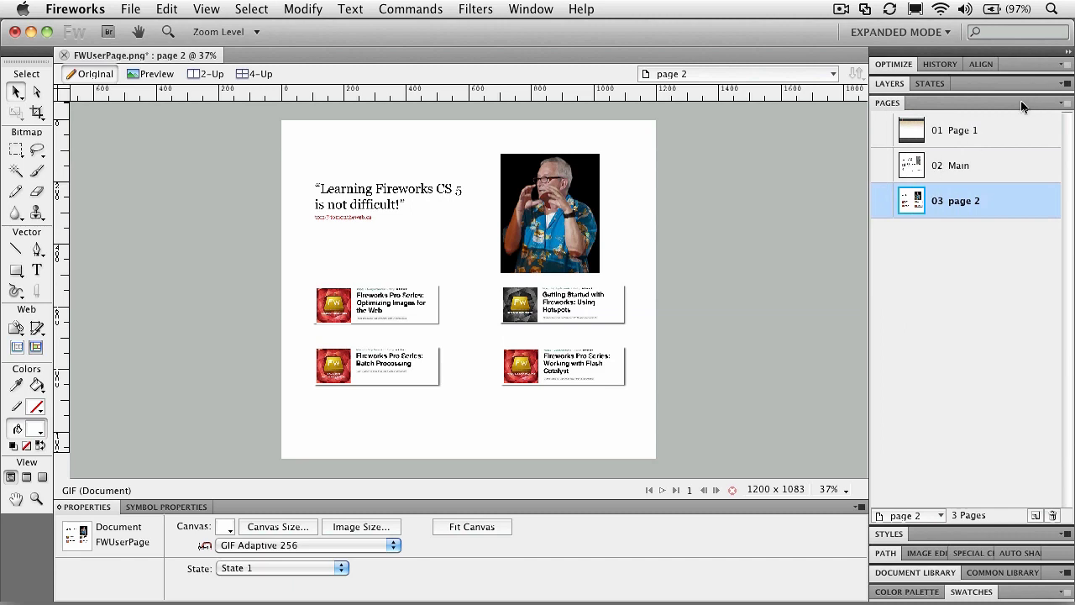
pyautogui.rightClick(991, 195)
pyautogui.click(968, 354)
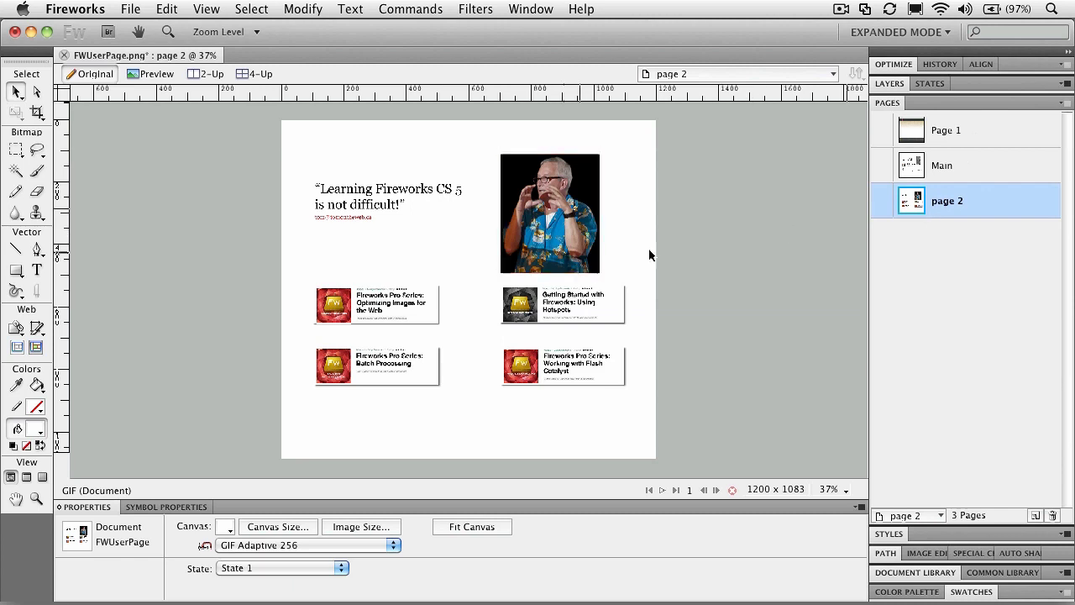
# Rename the Main page as index
pyautogui.click(941, 165)
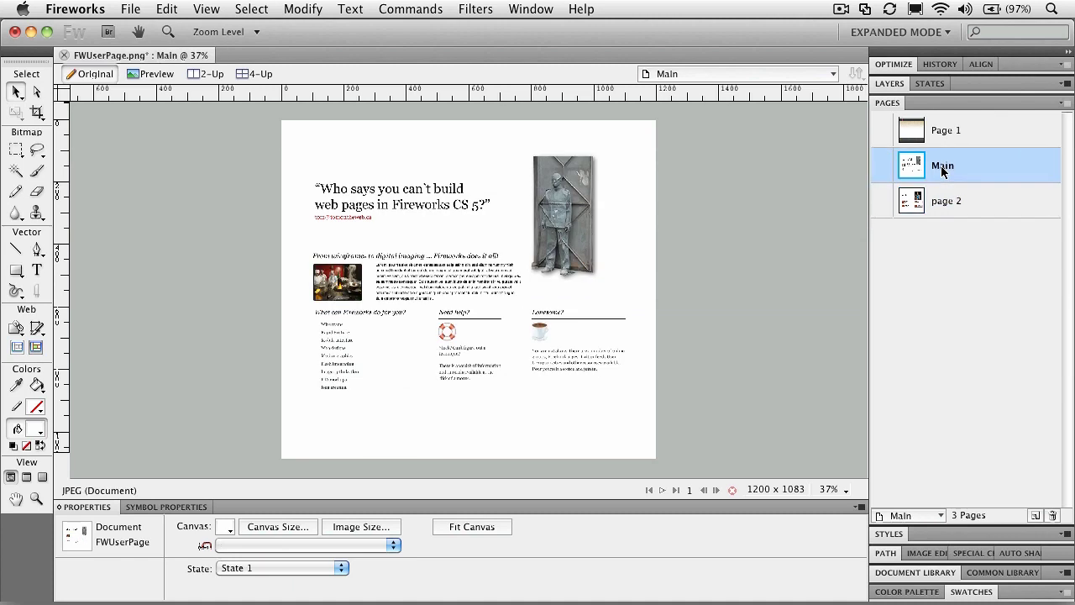
pyautogui.doubleClick(942, 167)
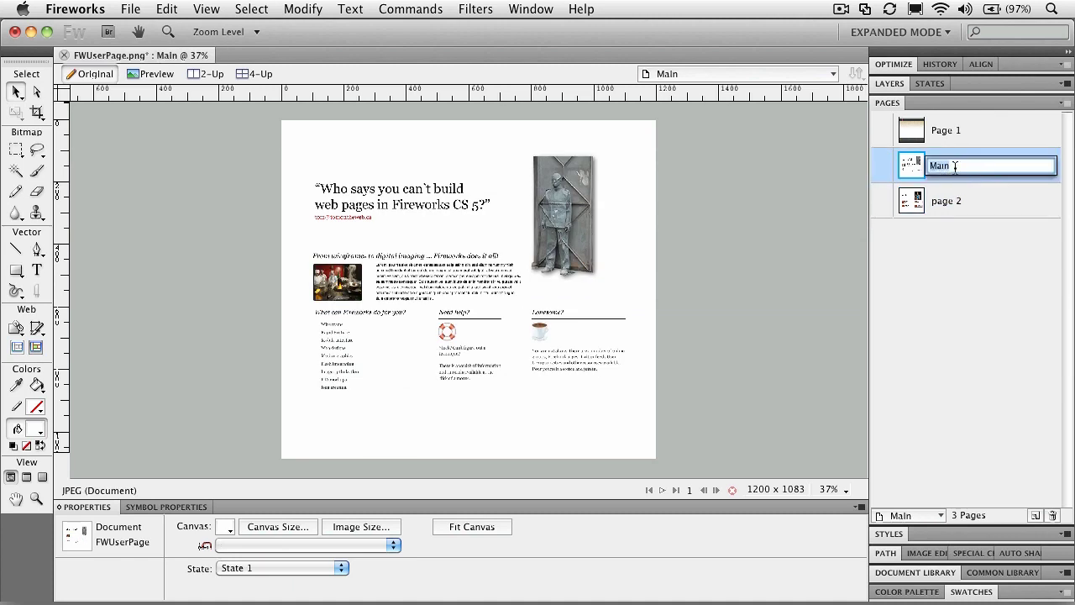
pyautogui.press('BackSpace')
pyautogui.write('index')
pyautogui.press('Return')
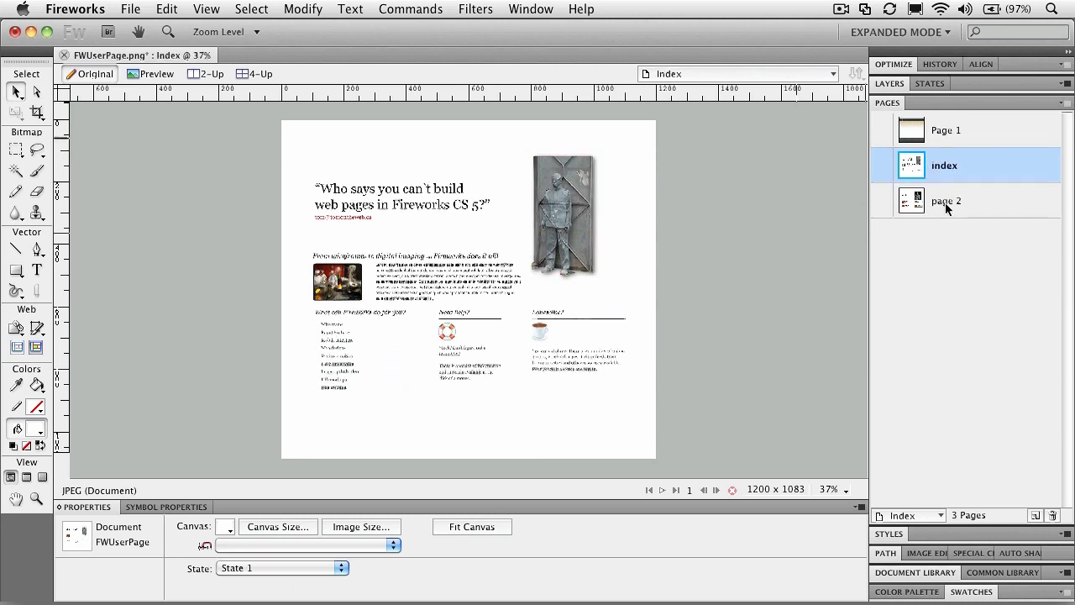
# Rename page 2 as tutorials
pyautogui.click(945, 202)
pyautogui.doubleClick(945, 203)
pyautogui.press('super+a')
pyautogui.write('tutorials')
pyautogui.press('Return')
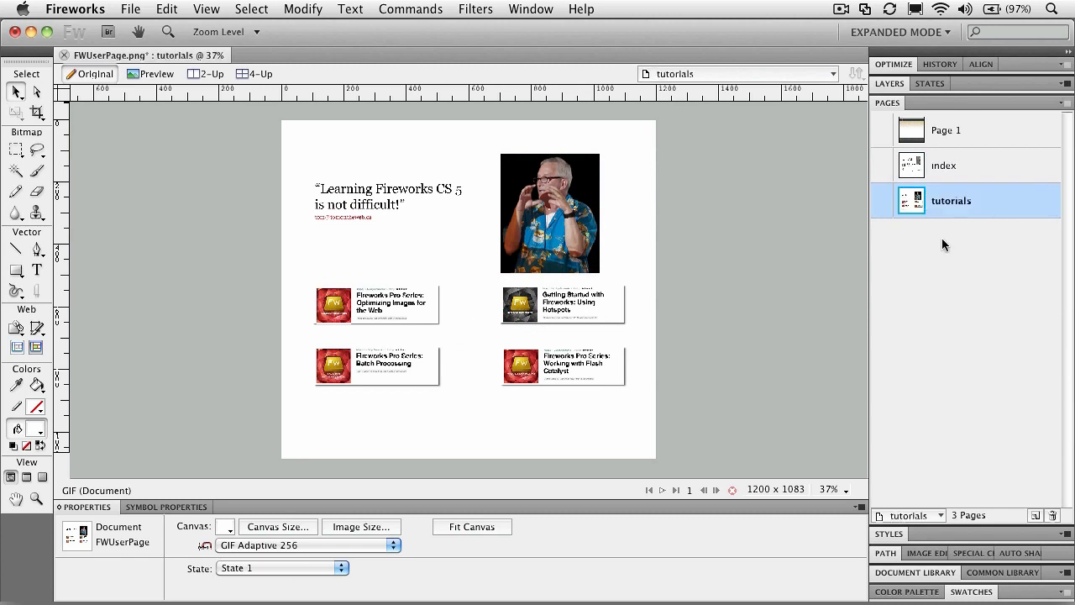
# Set Page 1, which holds the shared header, background and footer, as the master page
pyautogui.click(954, 134)
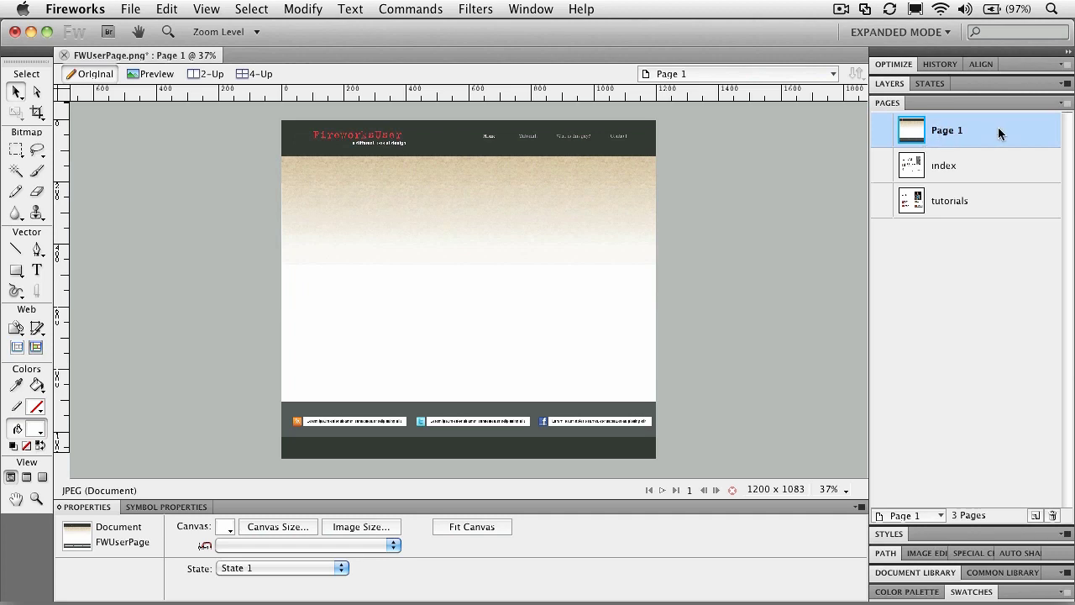
pyautogui.click(1064, 103)
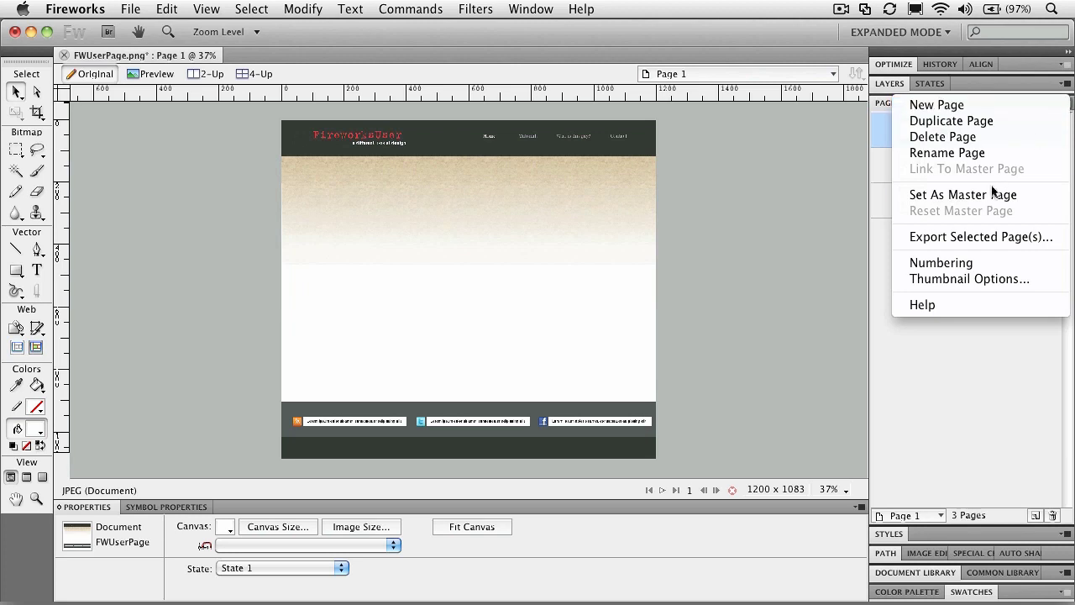
pyautogui.click(996, 82)
pyautogui.rightClick(966, 129)
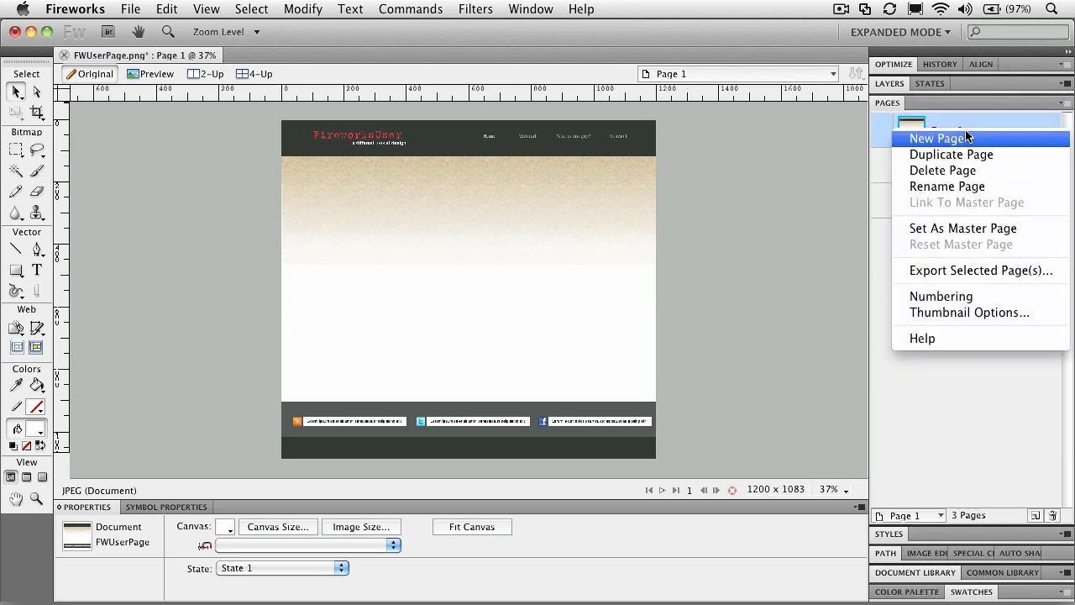
pyautogui.click(954, 225)
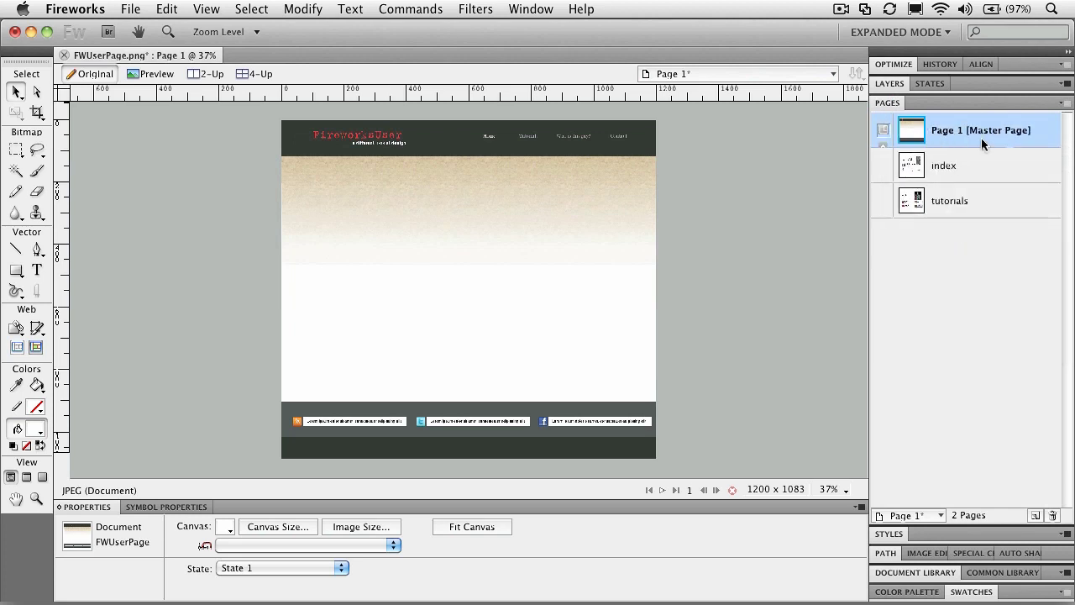
# Switch between the index and tutorials pages to examine how the master page elements appear on them
pyautogui.click(960, 166)
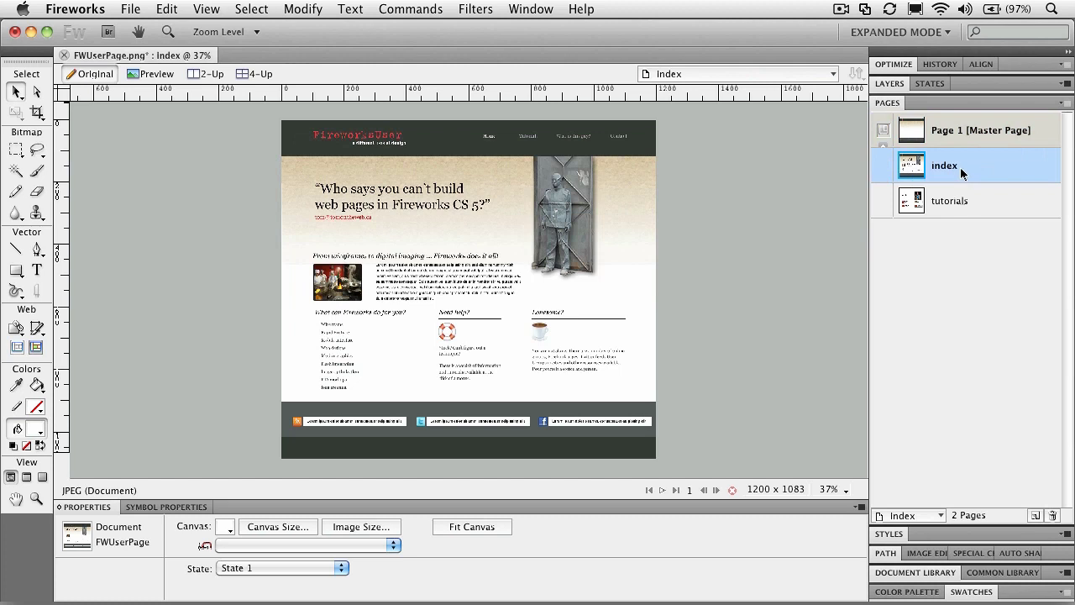
pyautogui.click(960, 211)
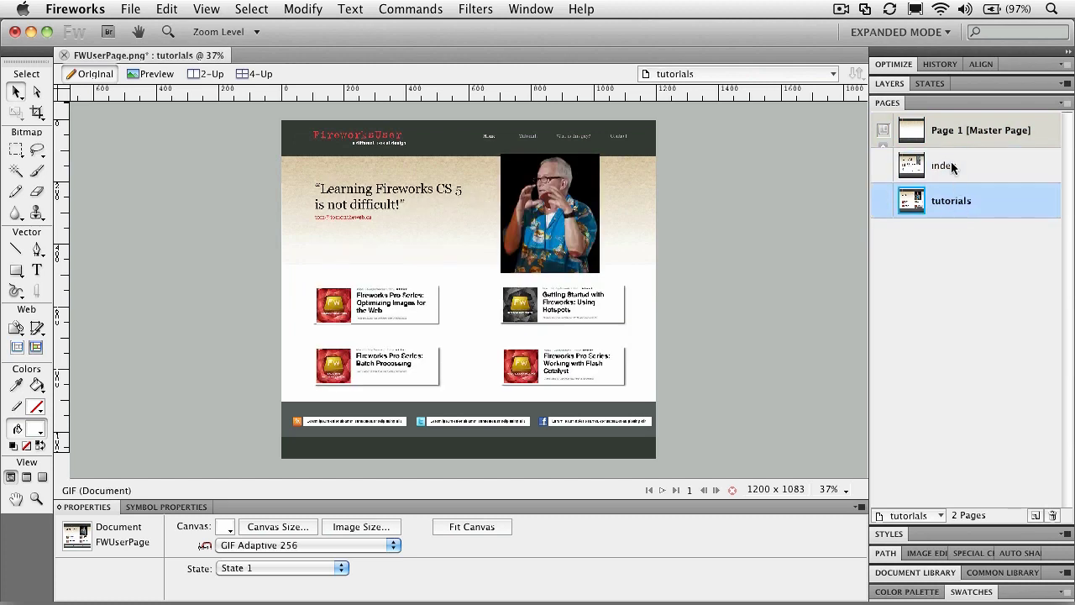
pyautogui.click(952, 167)
pyautogui.click(955, 205)
pyautogui.click(947, 170)
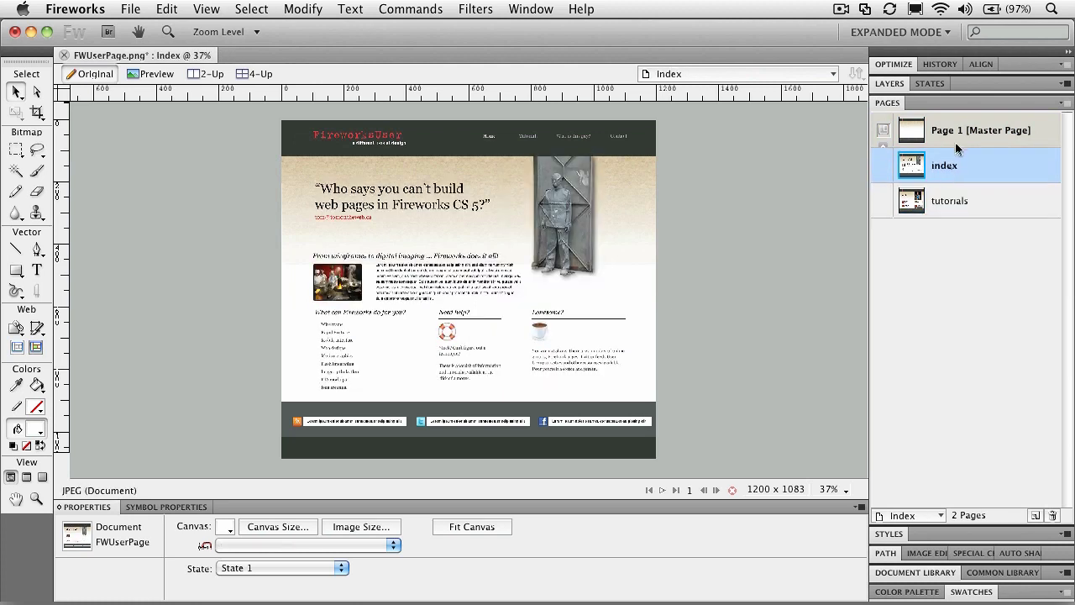
# Move the header tagline on the master page left under the start of the FireworksUser title, at about X 101, Y 61
pyautogui.doubleClick(956, 134)
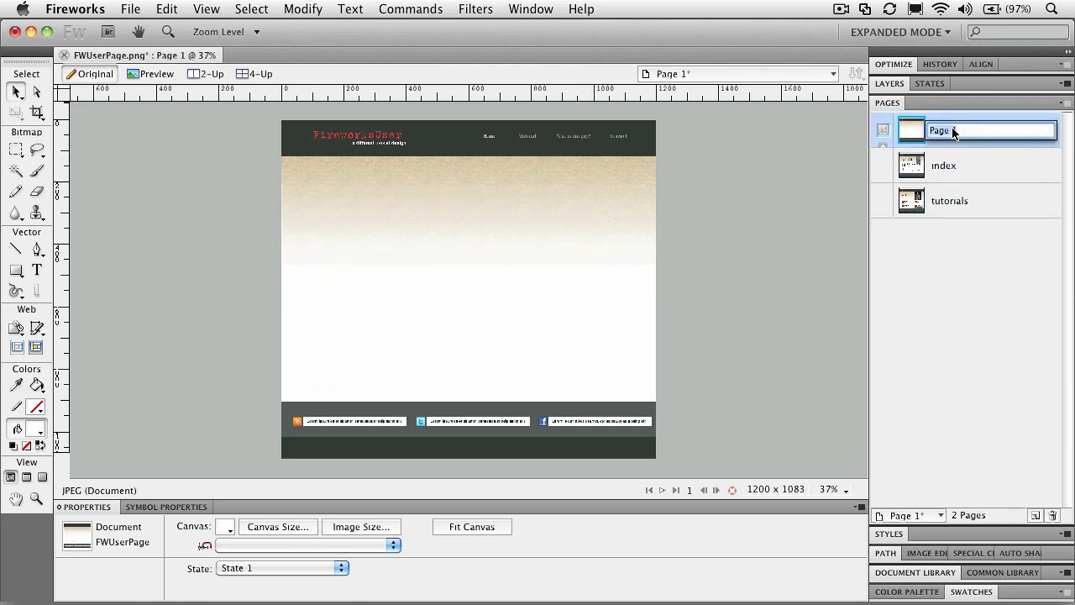
pyautogui.click(913, 144)
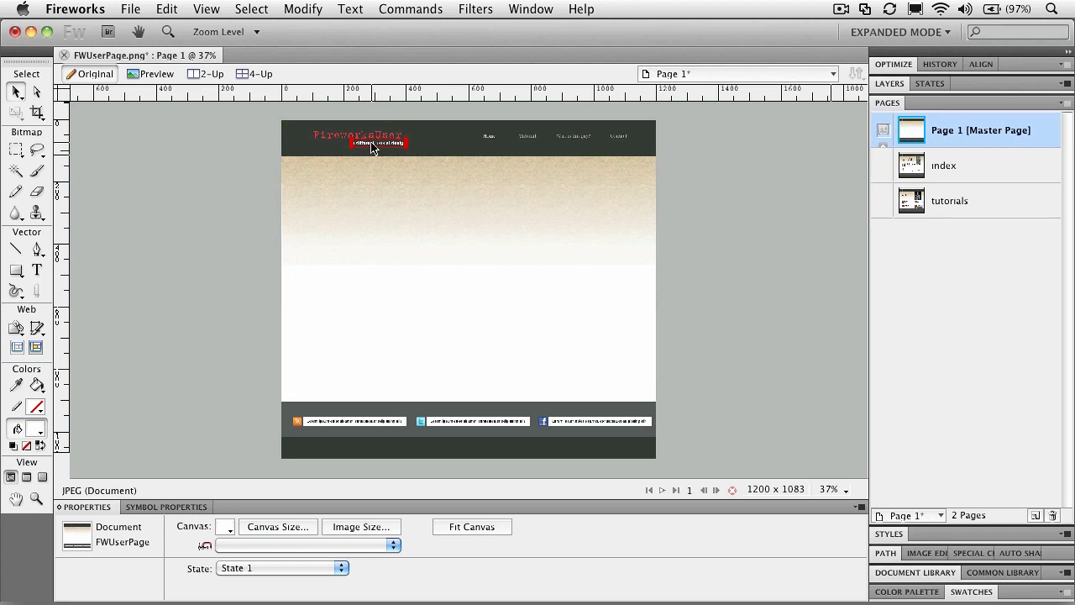
pyautogui.moveTo(373, 148); pyautogui.dragTo(334, 147)
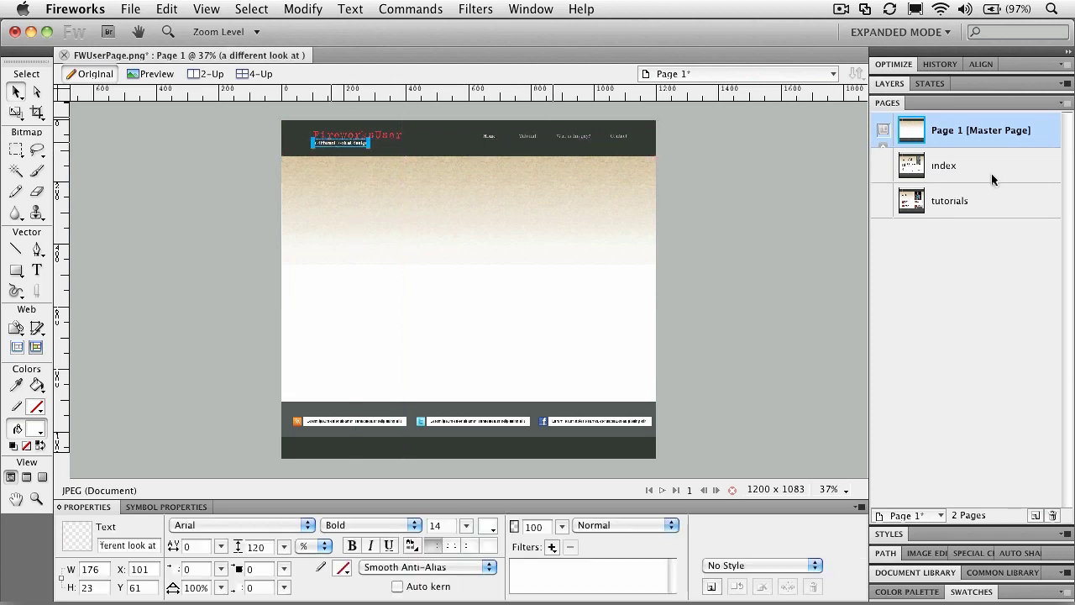
# Export the index page to the Chapter_01 folder, using Images Only as the export type and Selected Pages as the page range
pyautogui.click(951, 170)
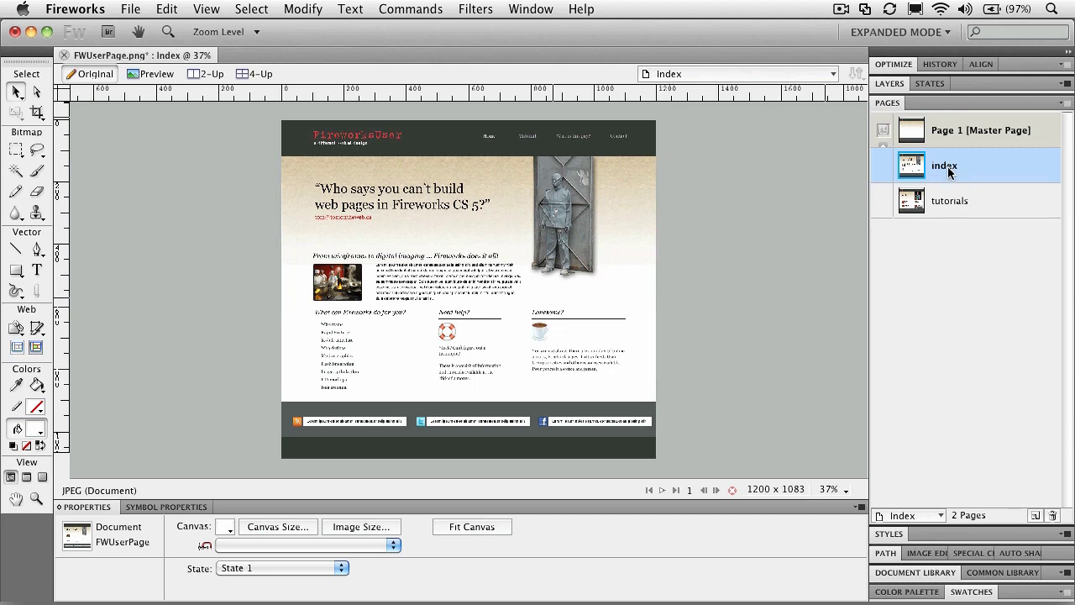
pyautogui.click(1065, 104)
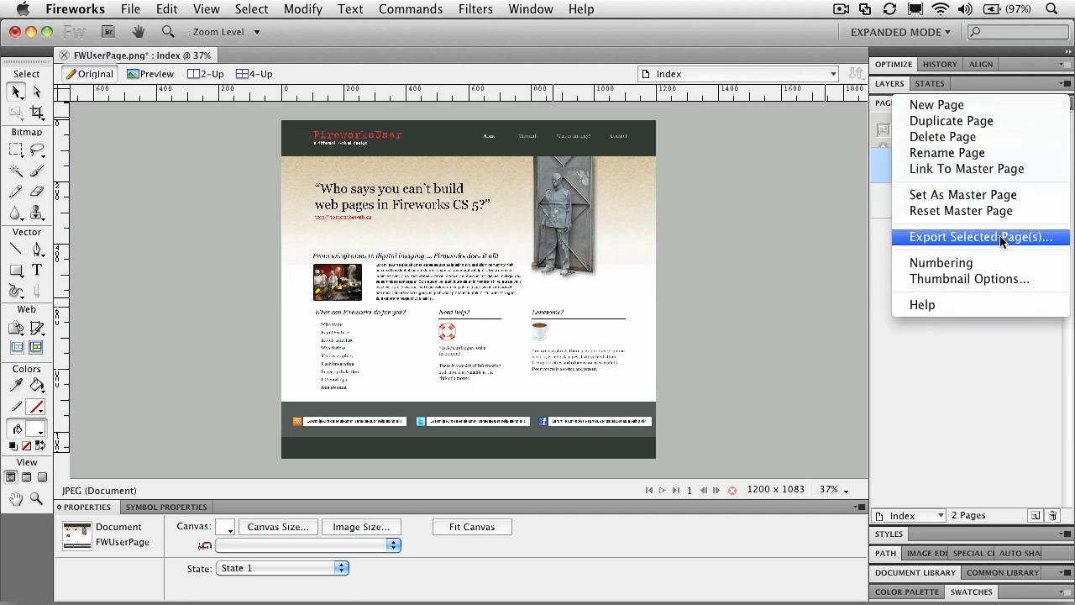
pyautogui.click(1029, 97)
pyautogui.rightClick(943, 174)
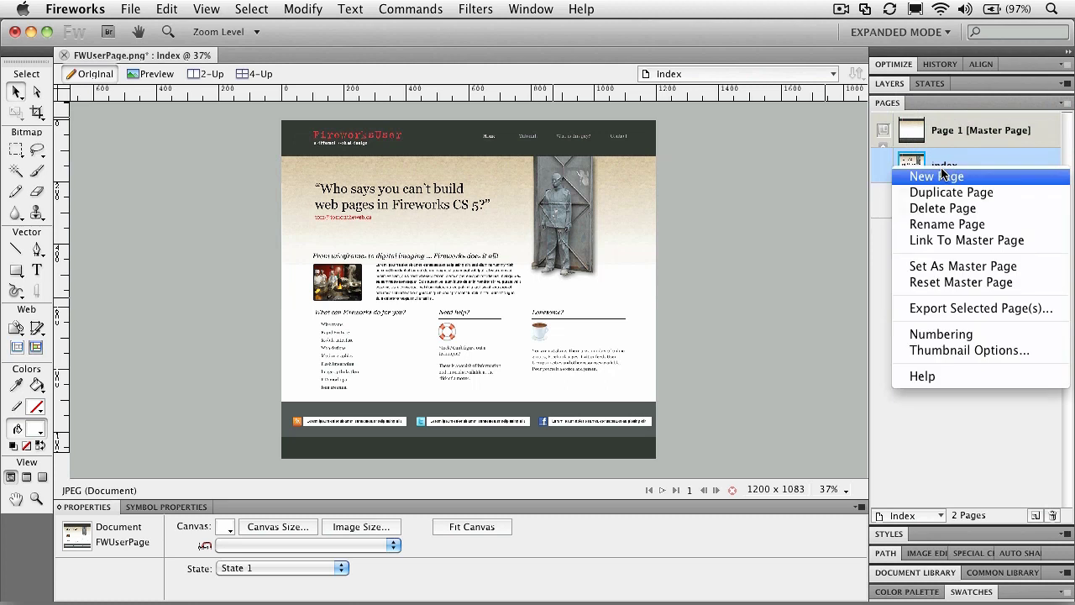
pyautogui.click(957, 308)
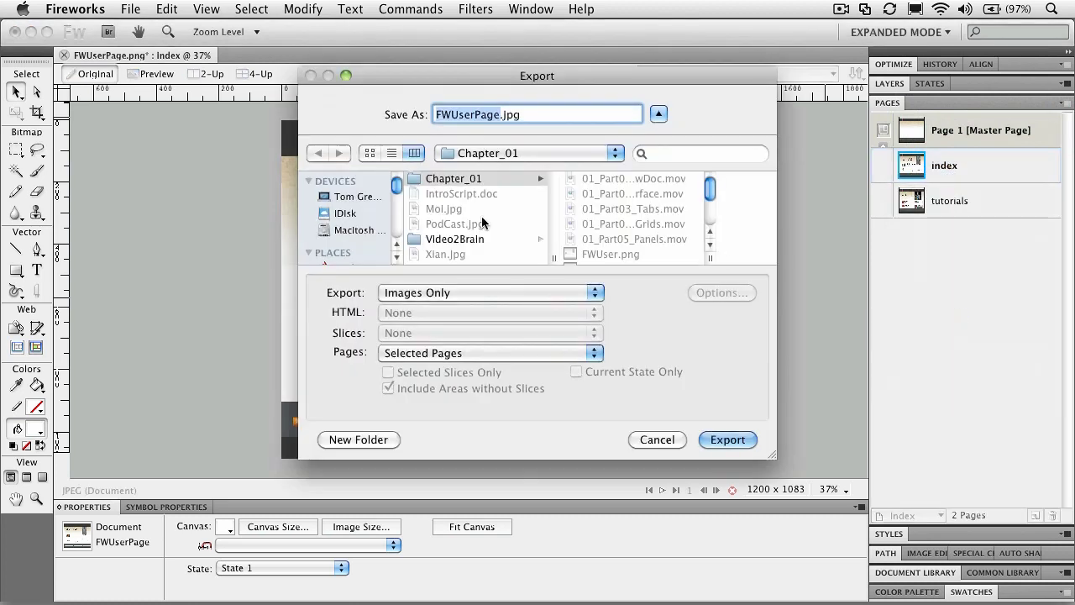
pyautogui.click(418, 291)
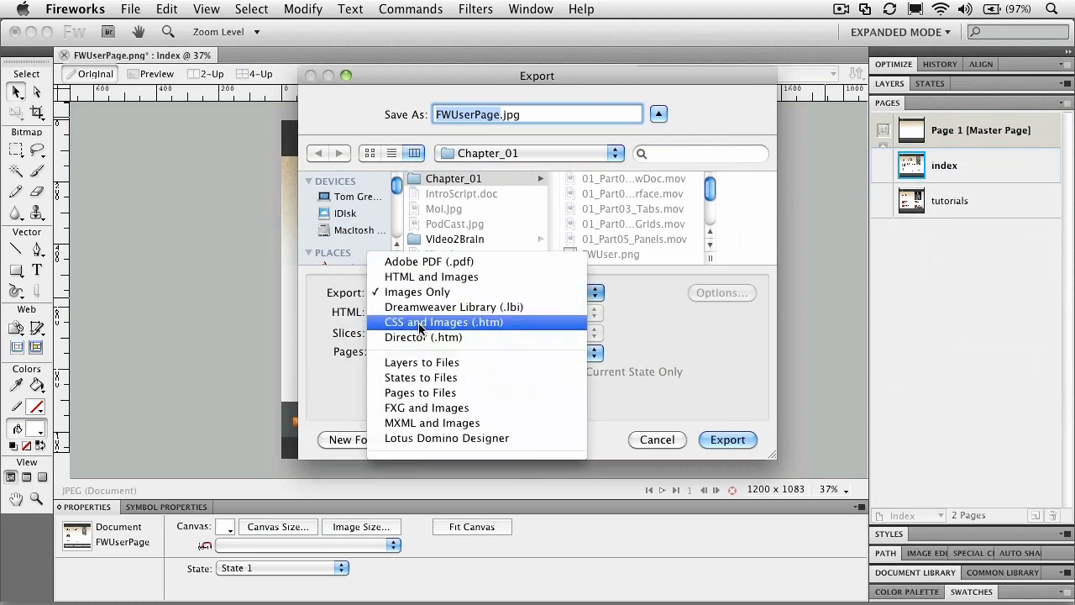
pyautogui.click(418, 293)
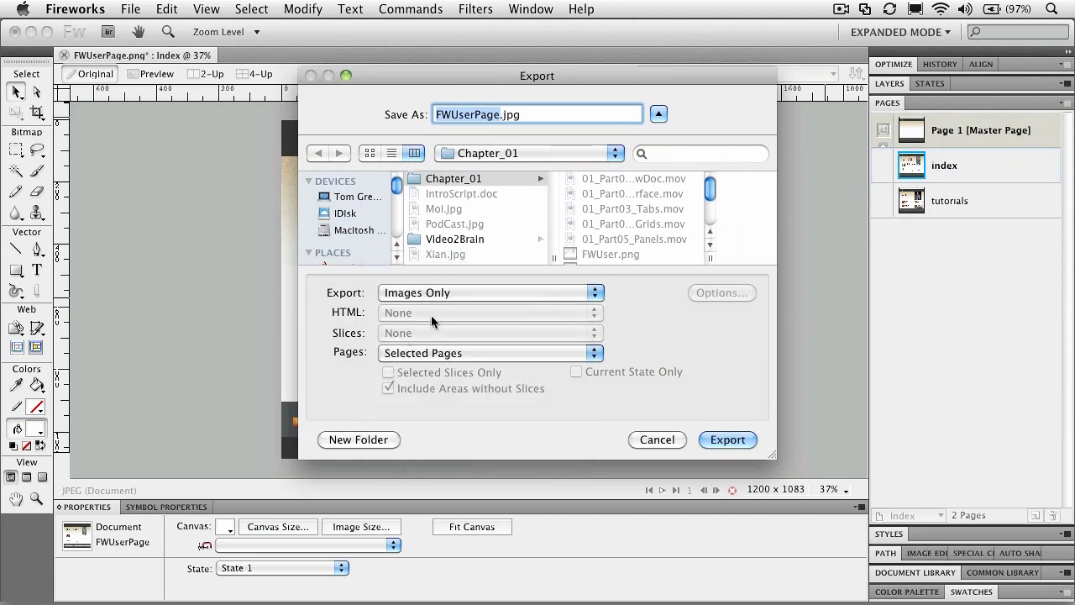
pyautogui.click(421, 354)
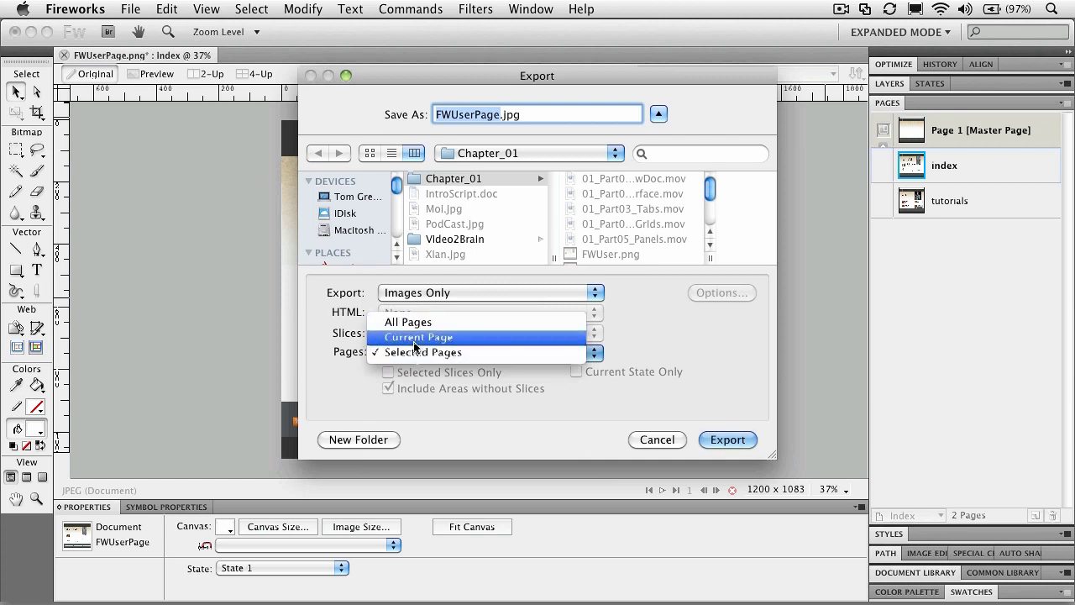
pyautogui.click(412, 354)
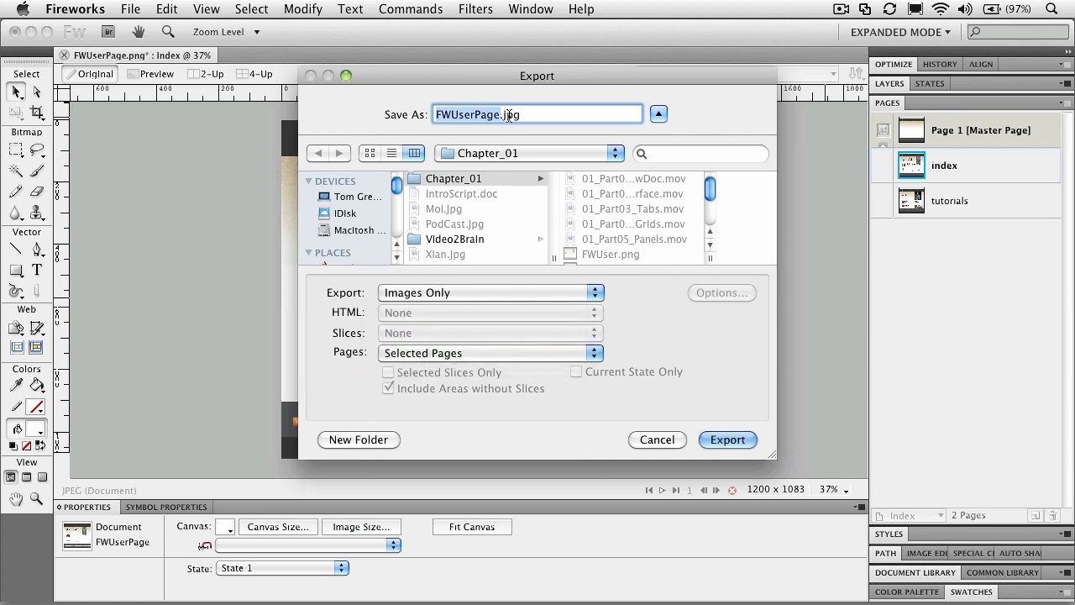
pyautogui.click(724, 438)
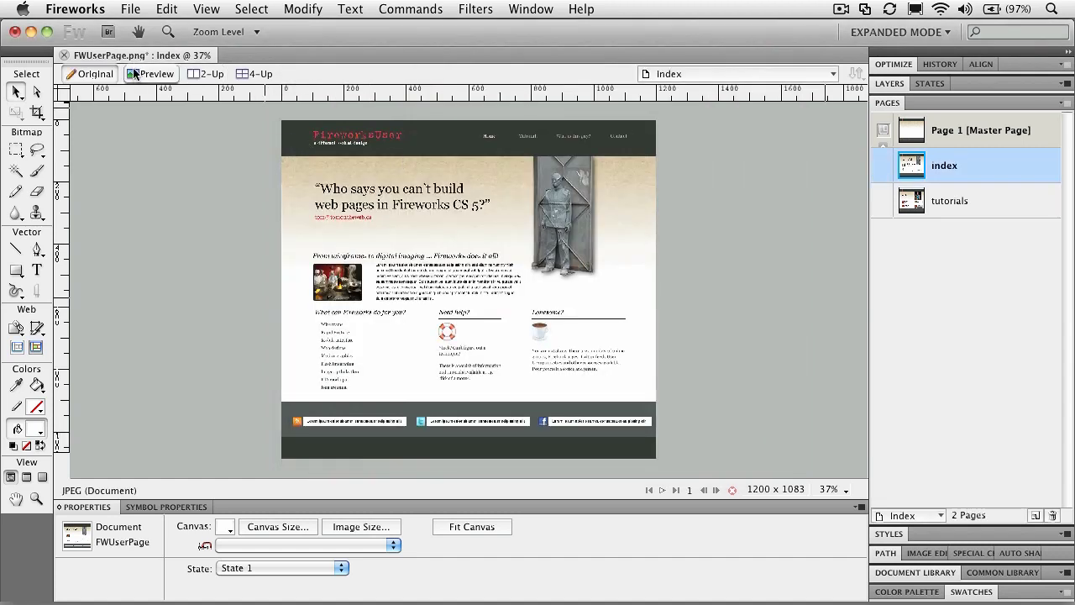
# Open the exported index.jpg from the Chapter_01 folder to check the page image, and close it again
pyautogui.click(130, 12)
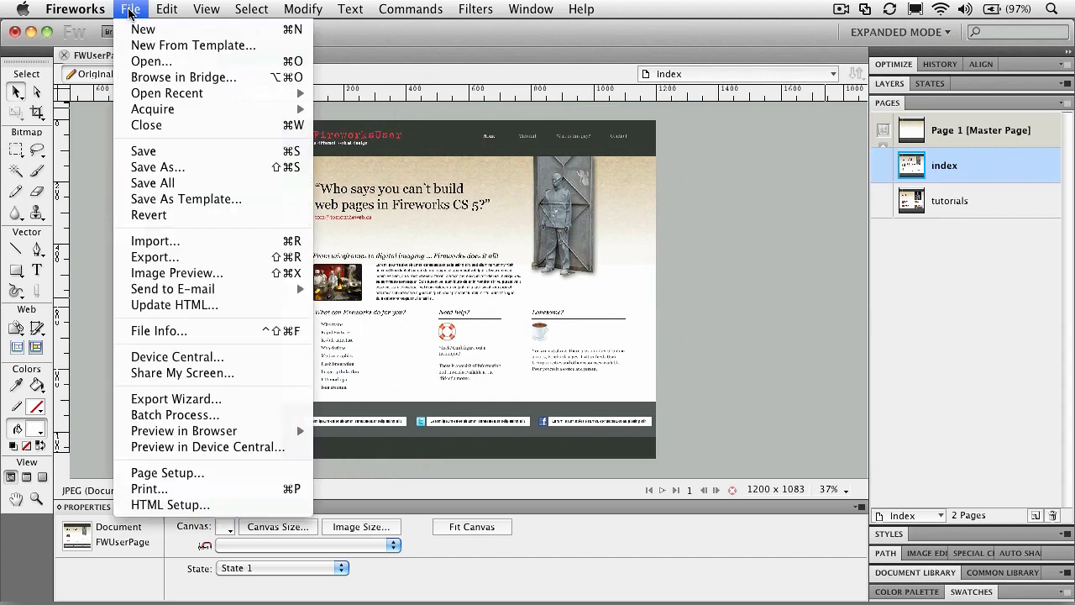
pyautogui.click(150, 61)
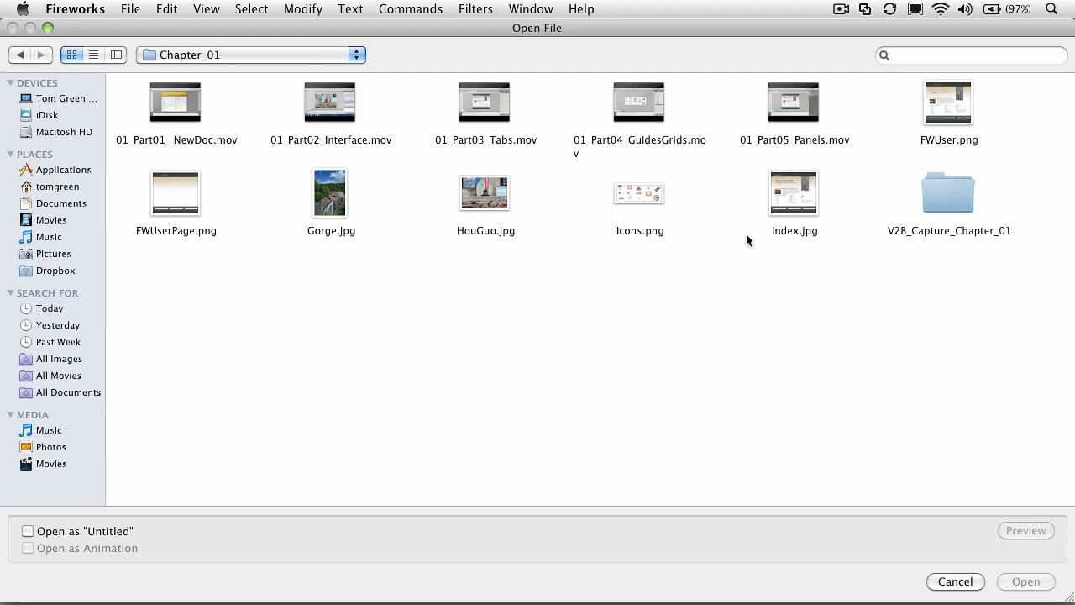
pyautogui.doubleClick(790, 197)
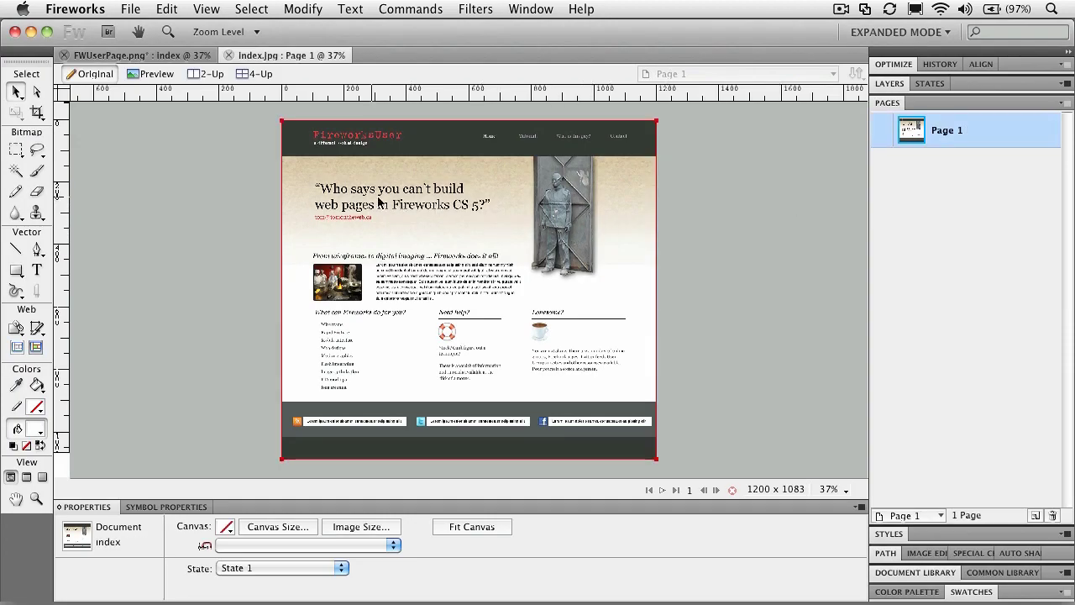
pyautogui.click(228, 55)
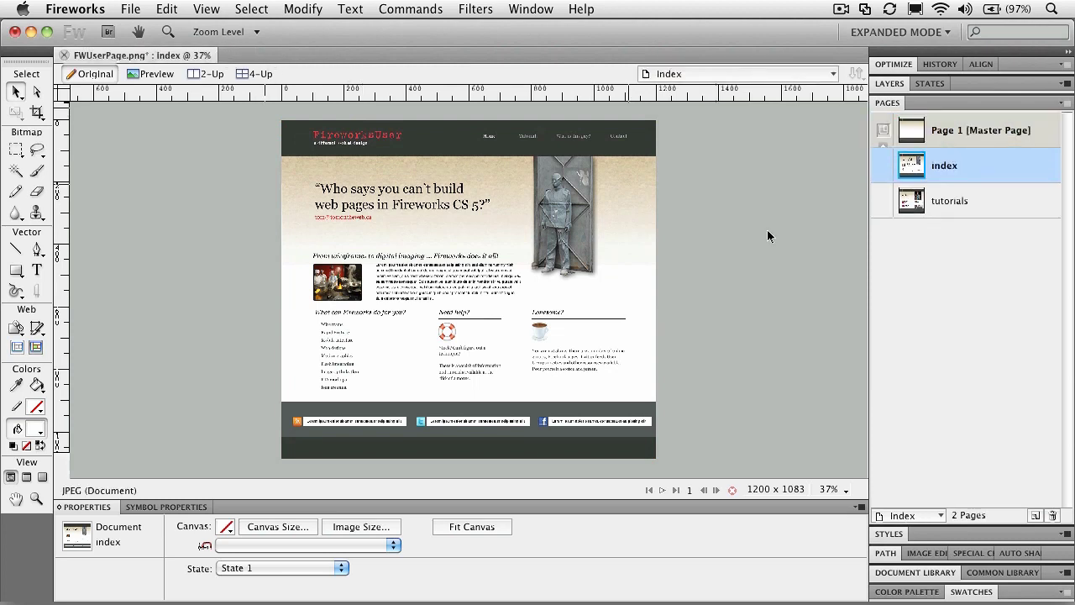